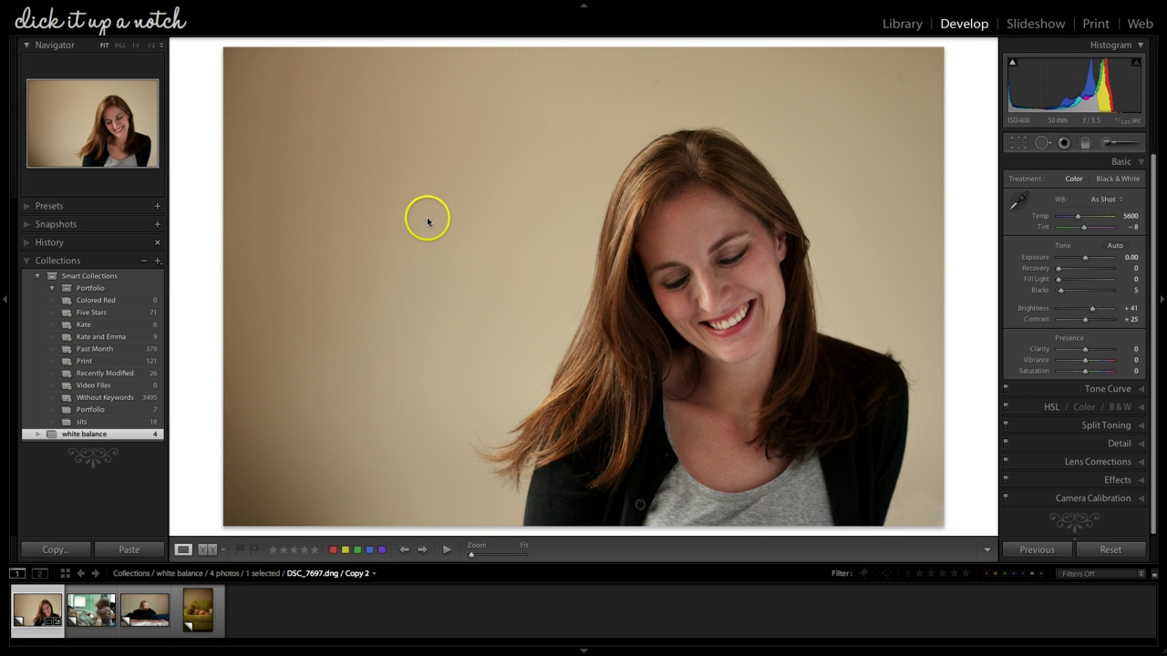
Sample the dark cardigan with the WB eyedropper to set Custom Temp 6250, Tint −6.
left_click(1018, 198)
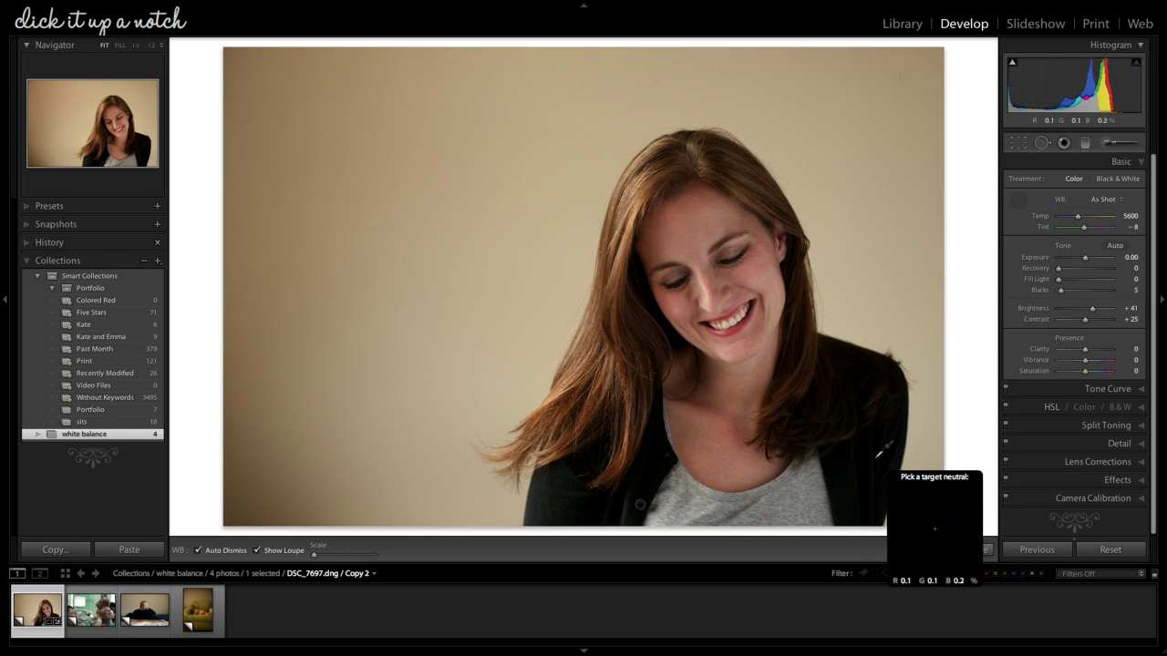
left_click(878, 454)
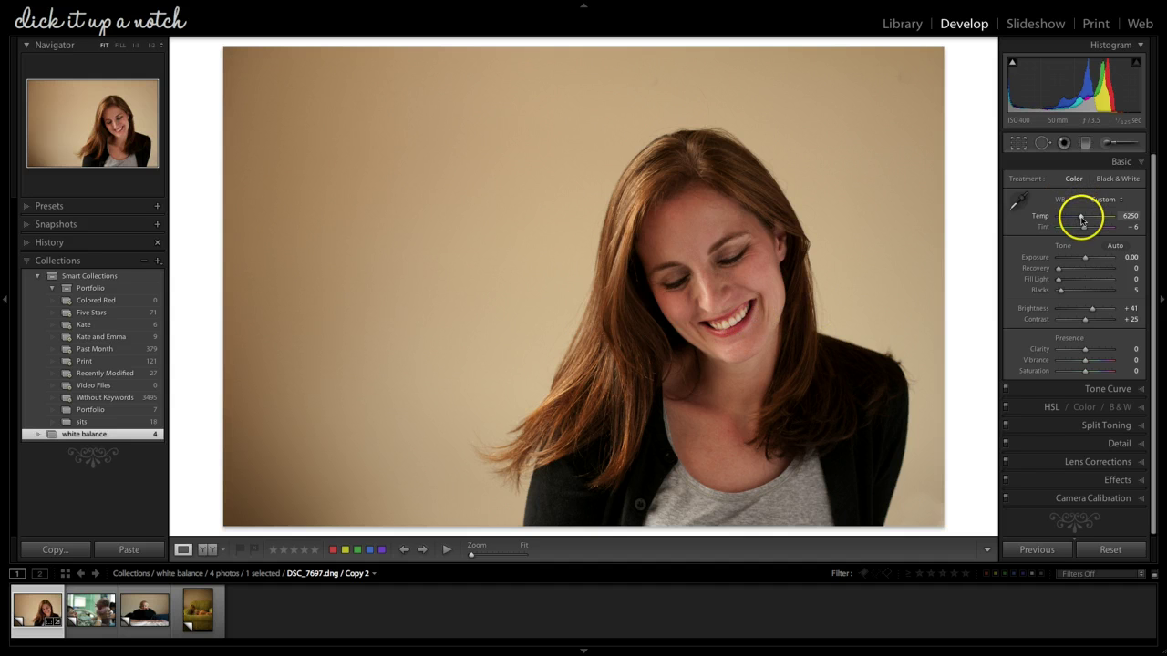
Resample the grey shirt for a cooler Temp 5400, Tint −11, then compare Before/After.
left_click_drag(1079, 216, 1081, 220)
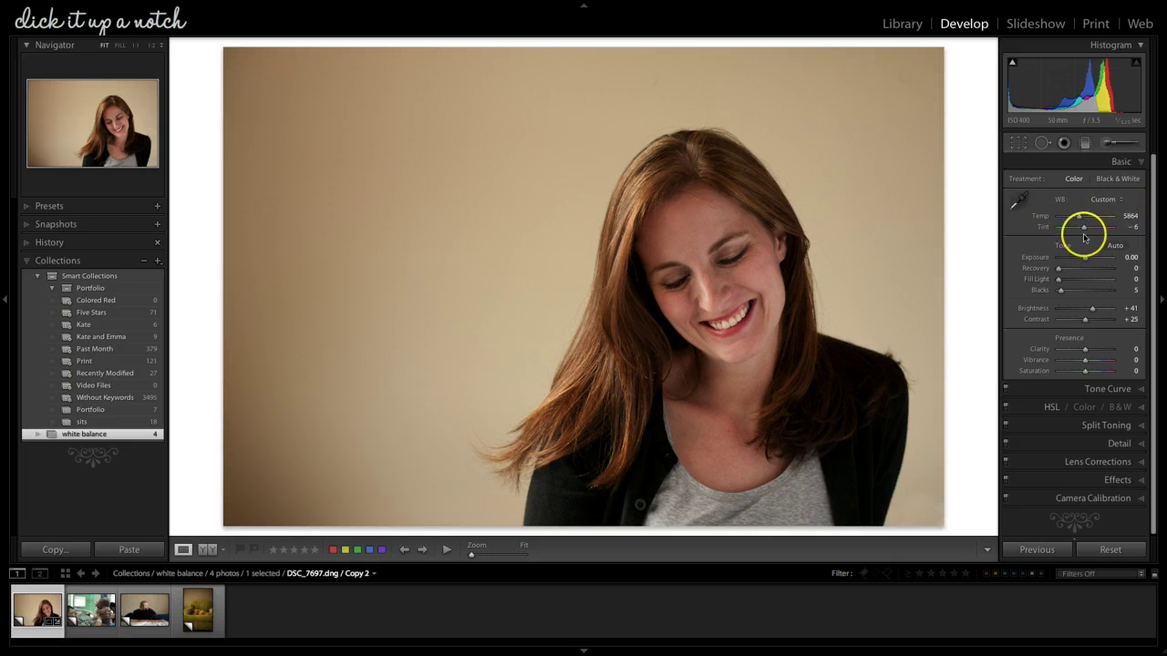
left_click(1018, 204)
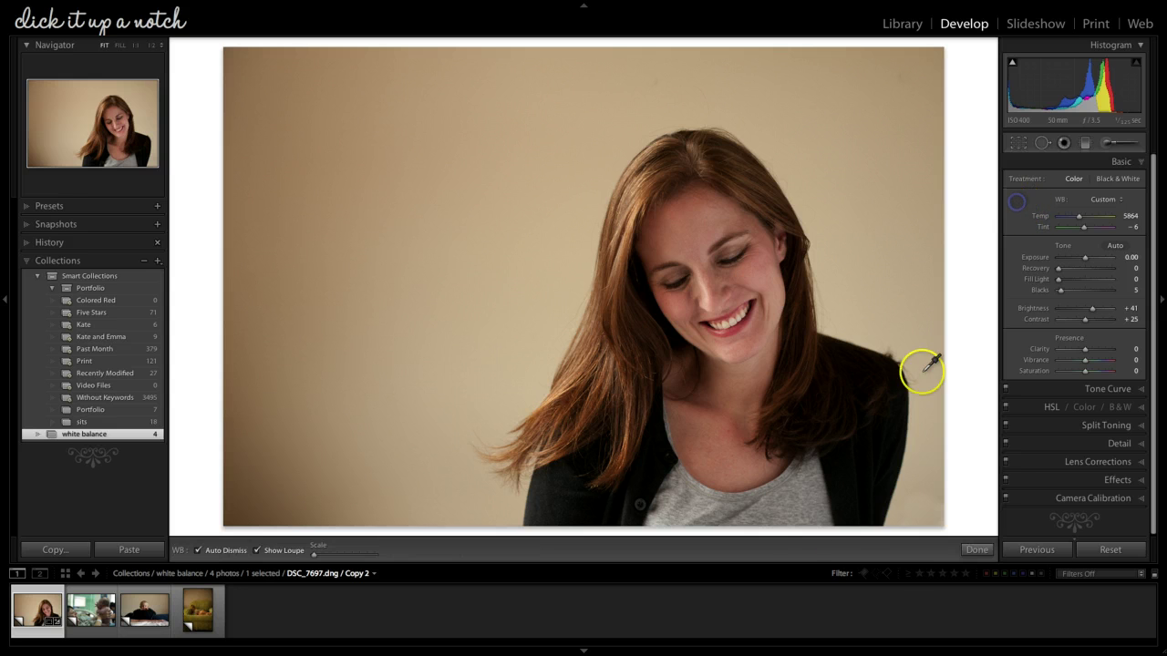
left_click(806, 496)
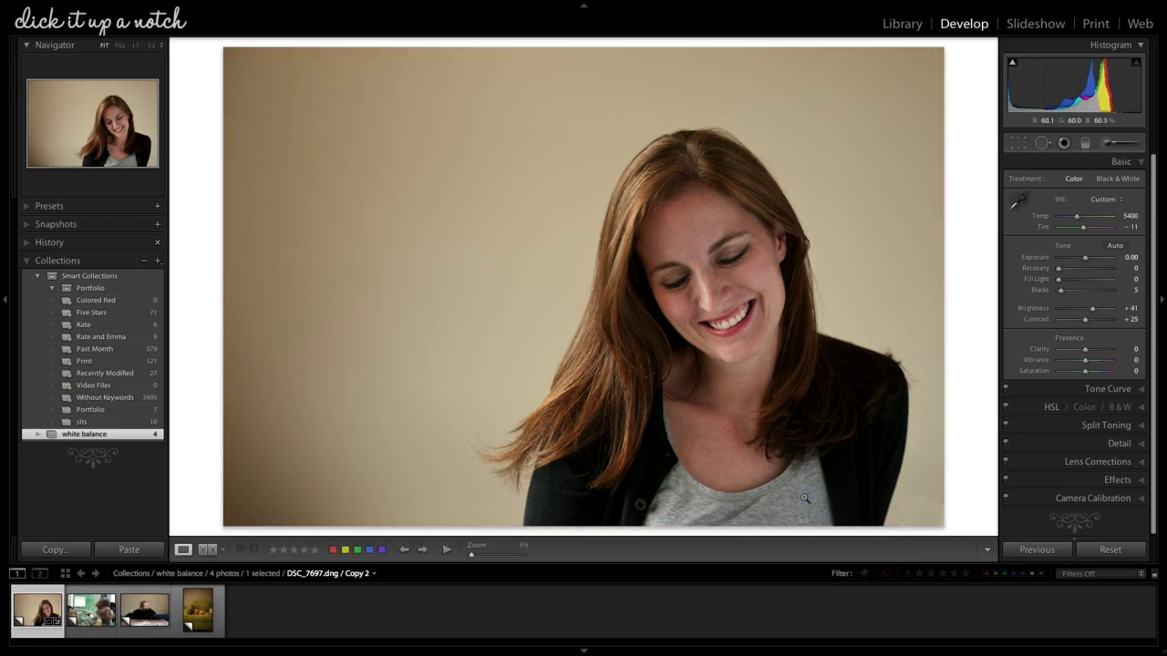
left_click(207, 550)
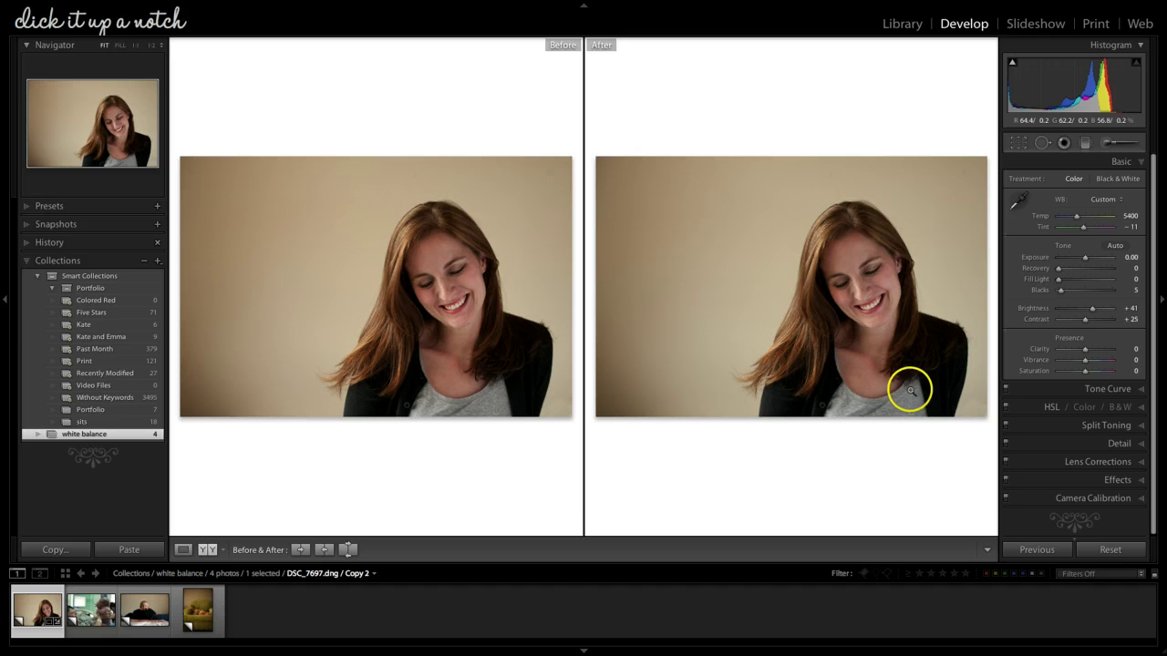
left_click(183, 550)
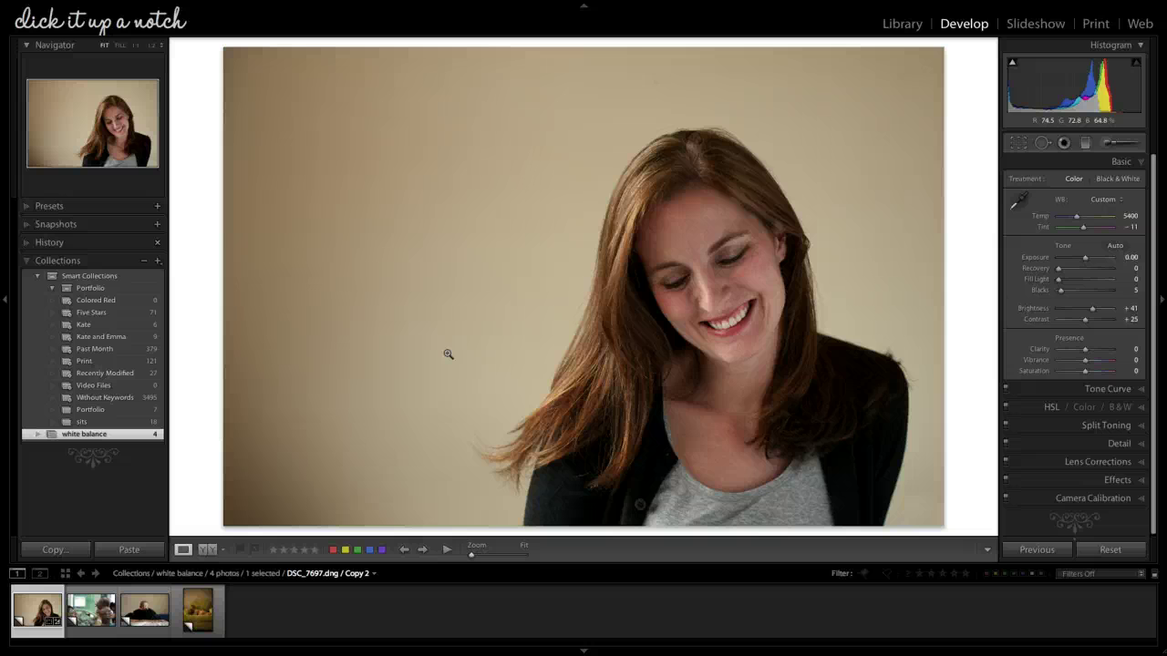
Sample the newborn photo's blouse for Temp 6150, Tint +14, compare, then open the toddler photo.
left_click(89, 611)
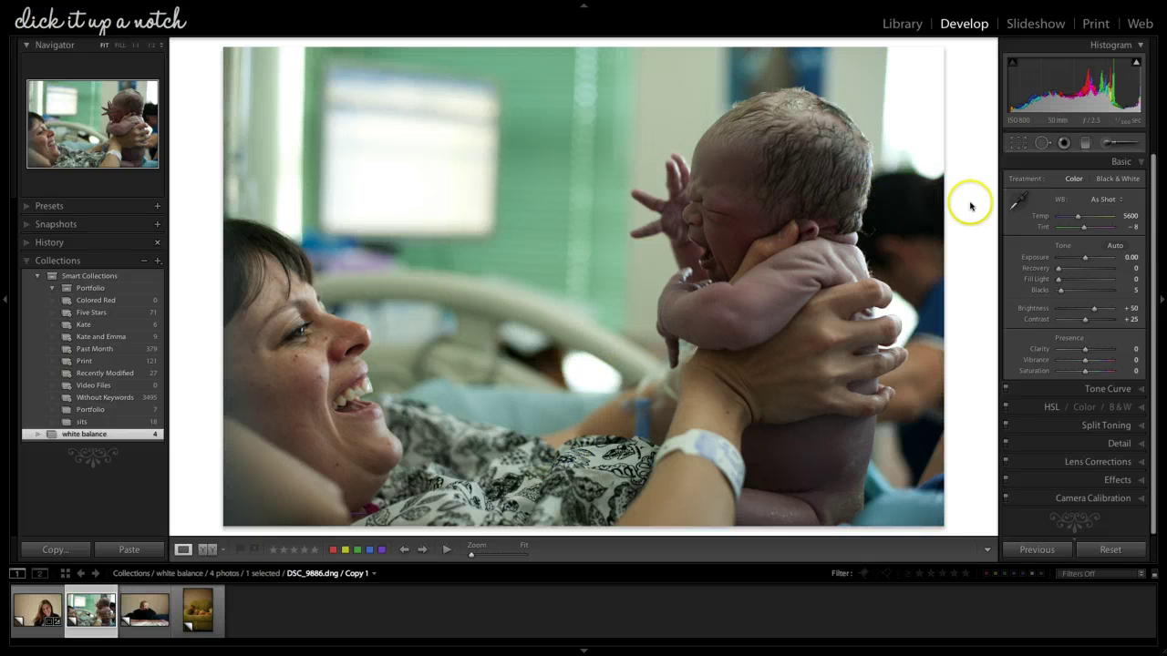
left_click(1020, 202)
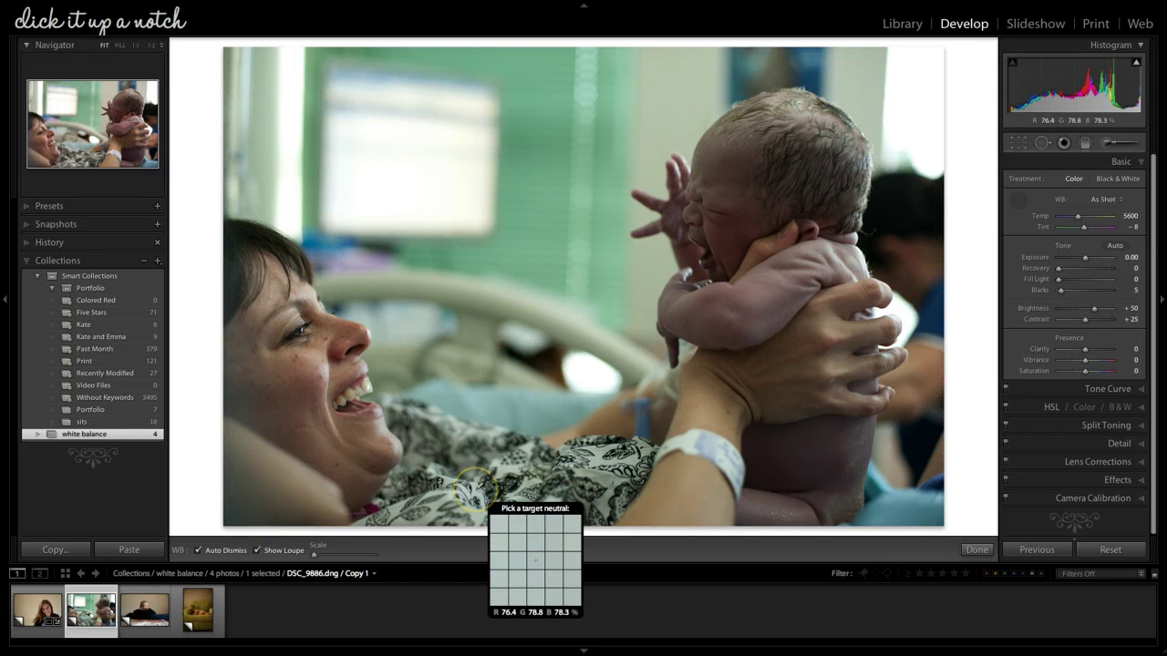
left_click(473, 491)
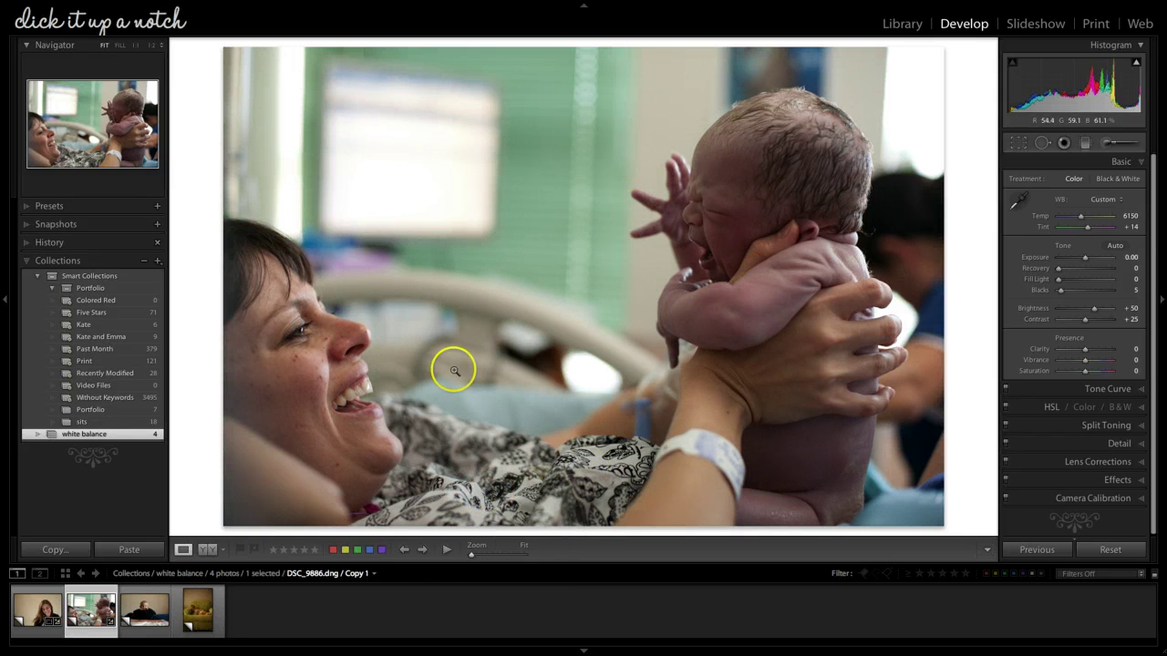
left_click(208, 549)
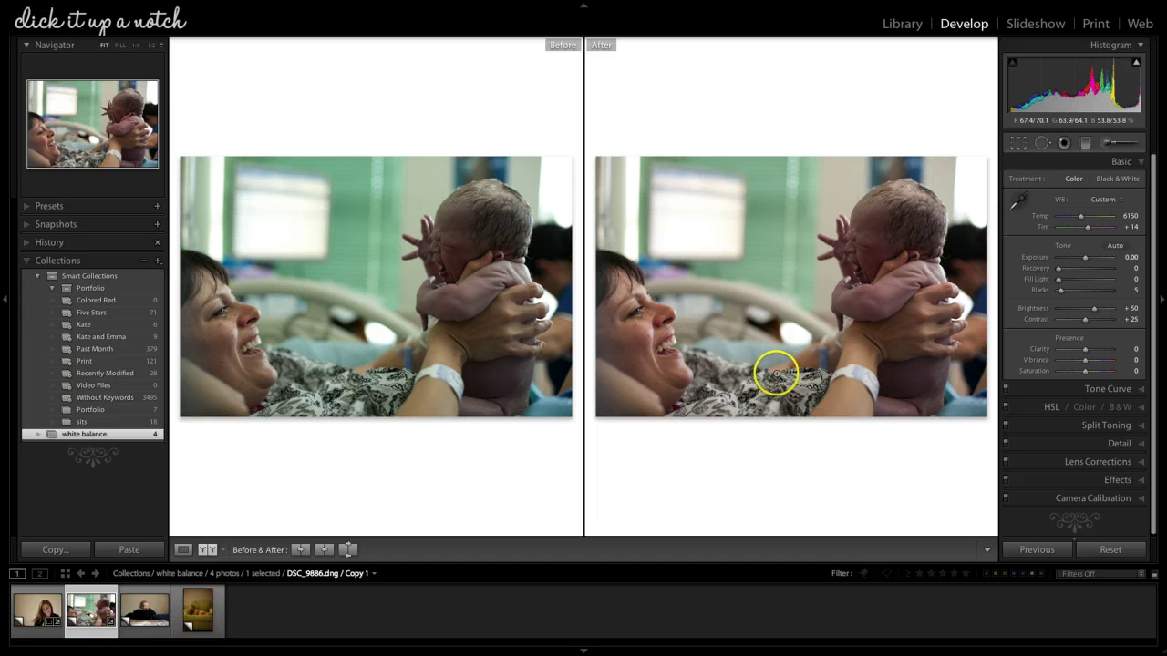
left_click(150, 604)
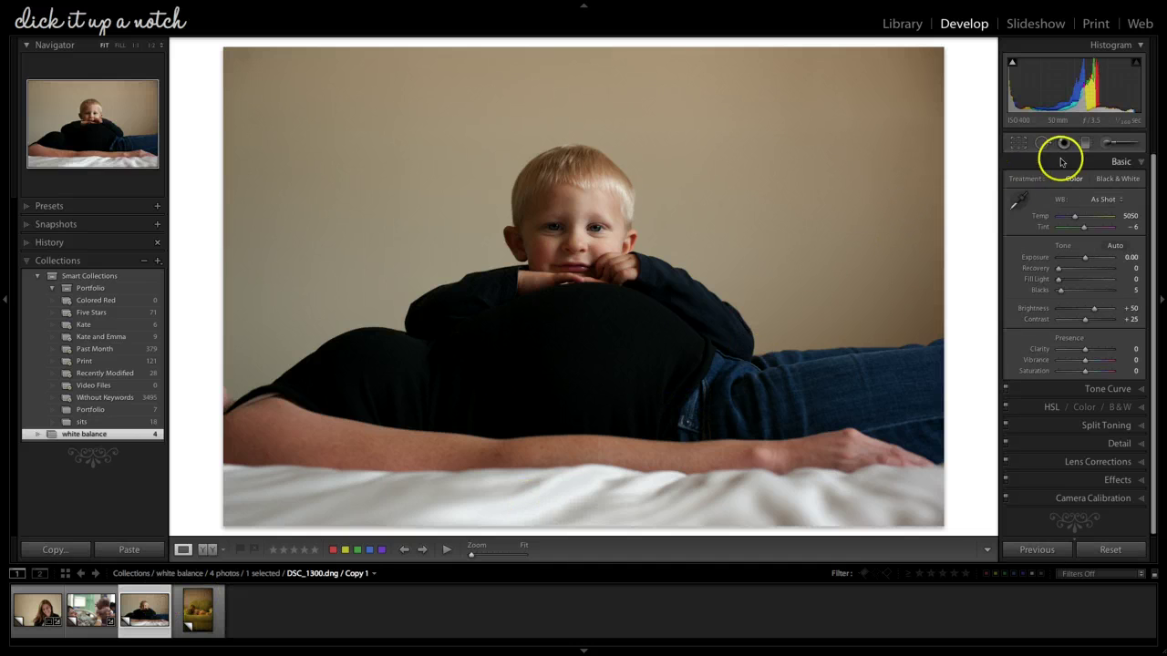
Sample the white sheet for Temp 5300, Tint −3, compare with the original, then open the fourth photo.
left_click(1019, 199)
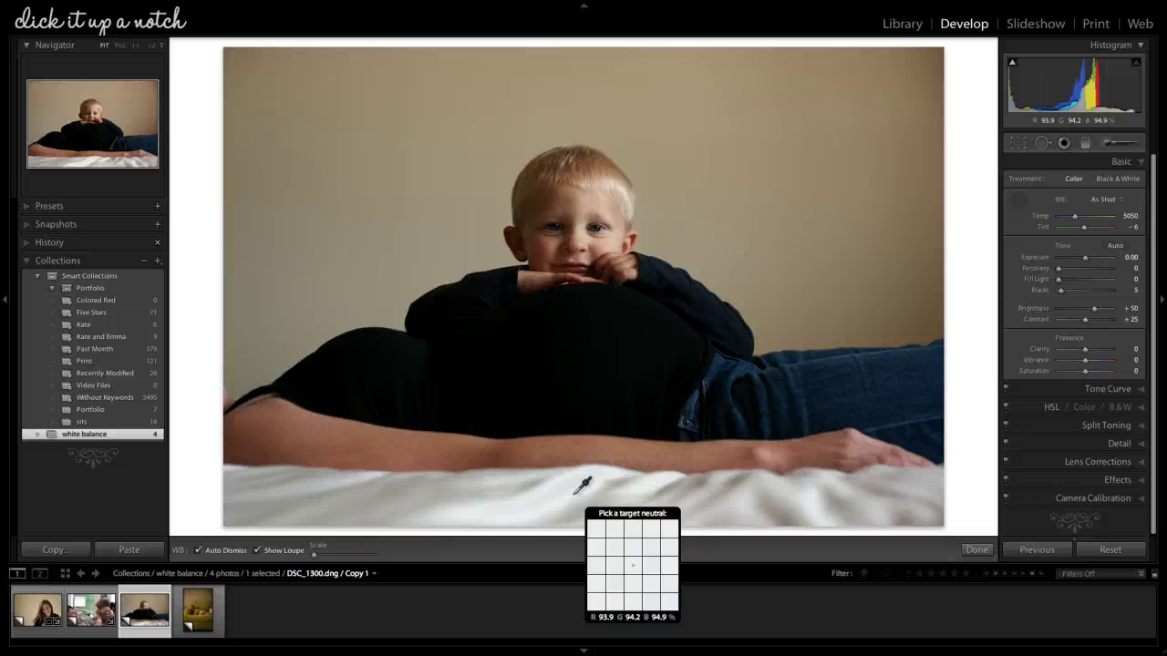
left_click(573, 494)
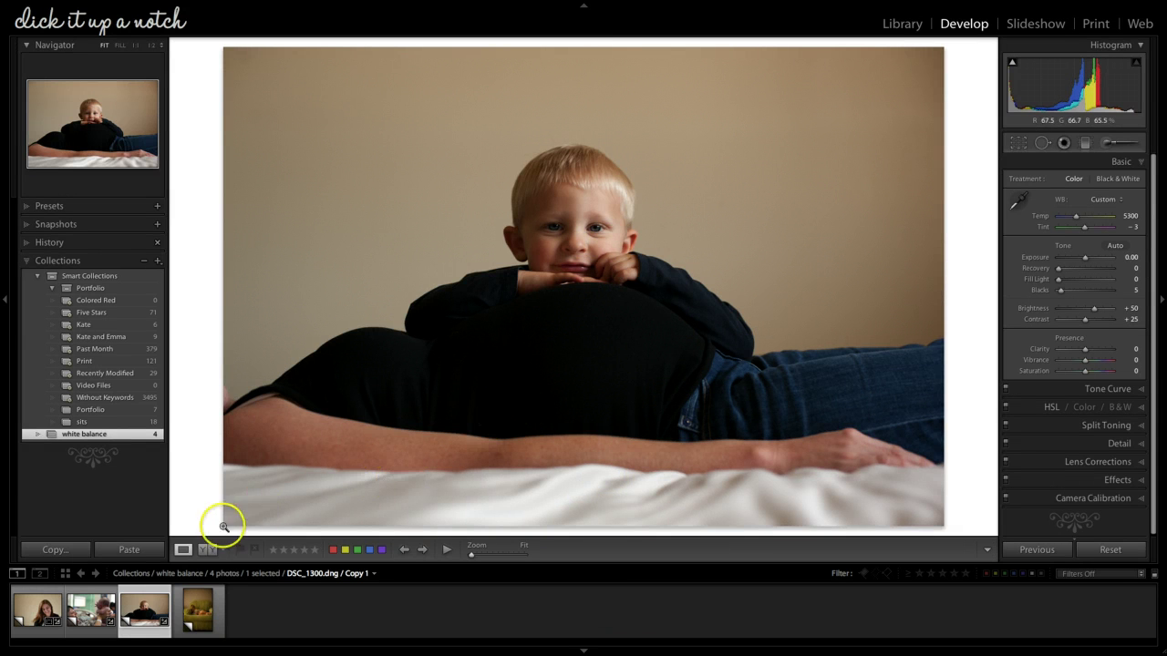
left_click(206, 549)
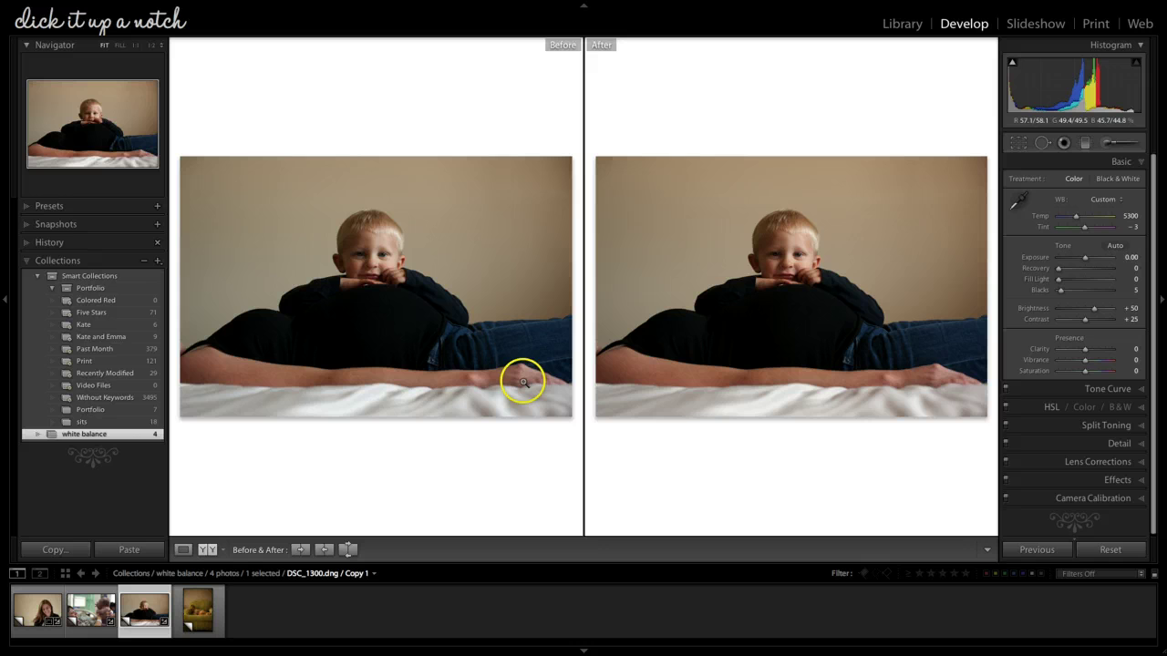
left_click(182, 551)
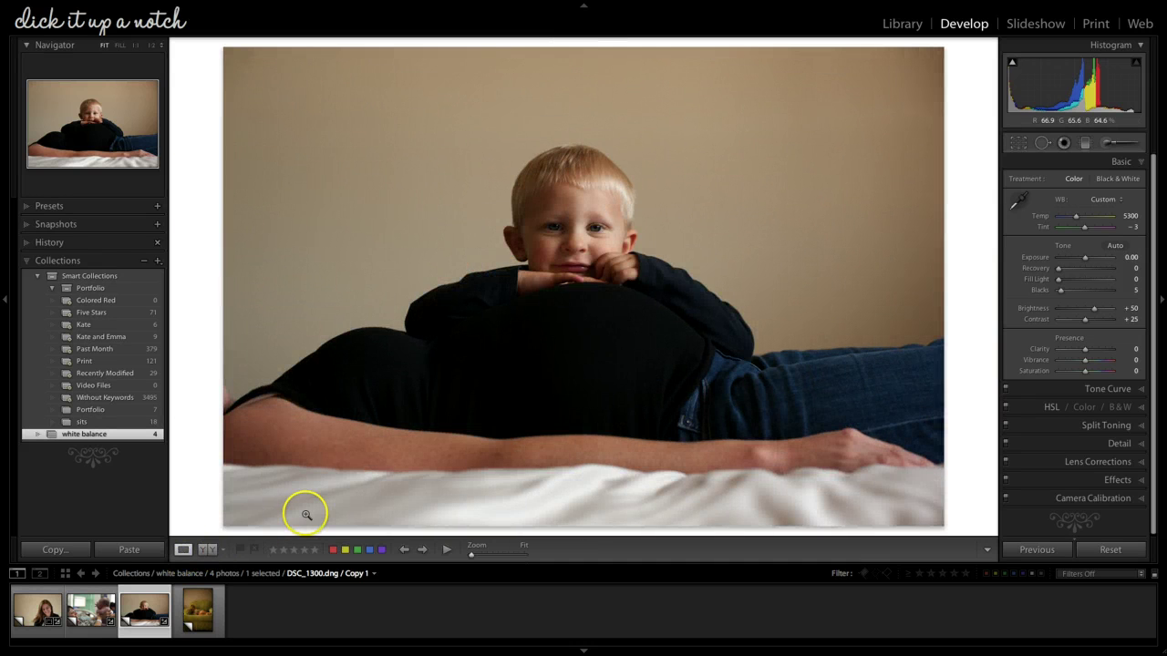
left_click(203, 616)
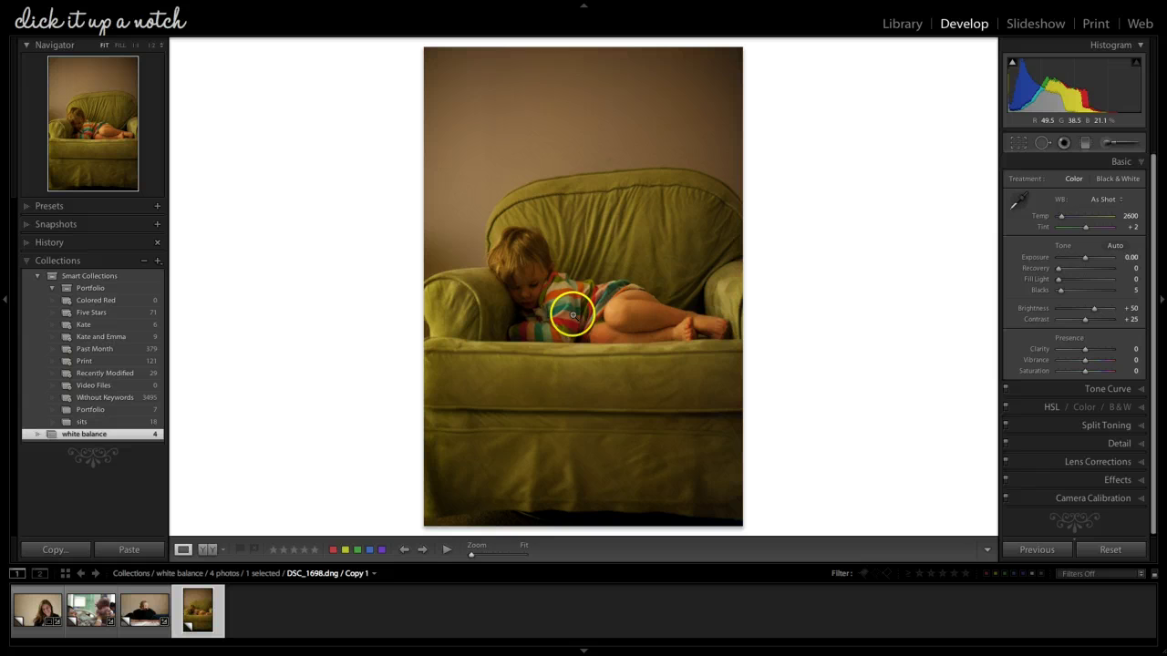
Sample the child's shirt to set Temp 2100, Tint +11 and show Before/After side by side.
left_click(1017, 200)
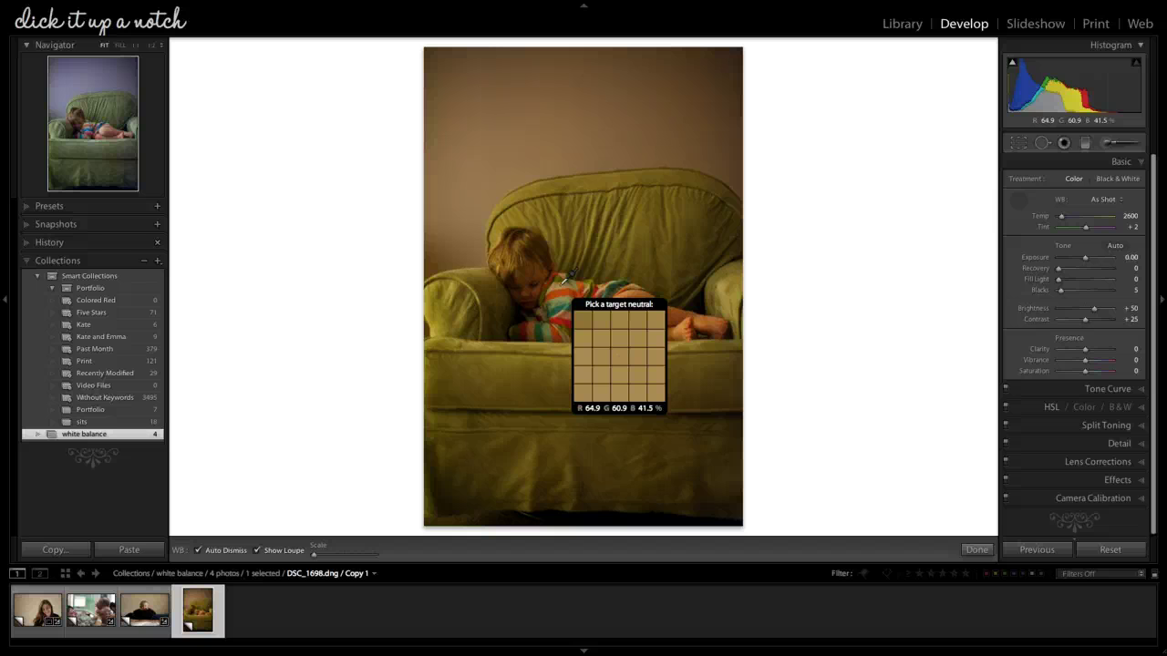
left_click_drag(584, 483, 622, 517)
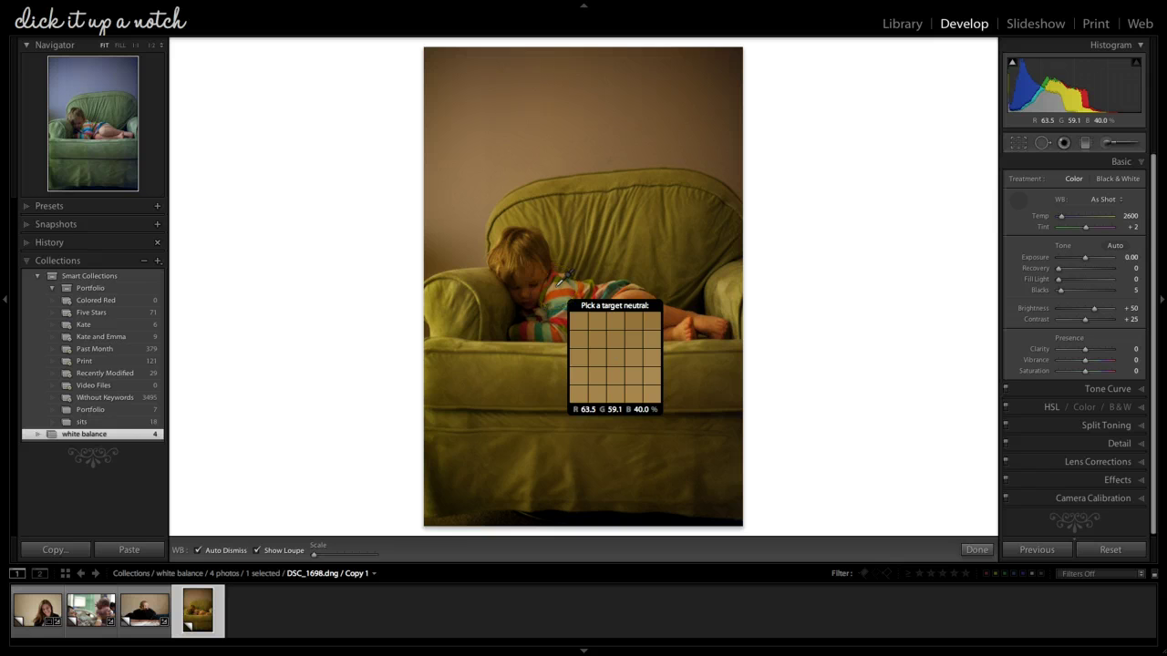
left_click(562, 277)
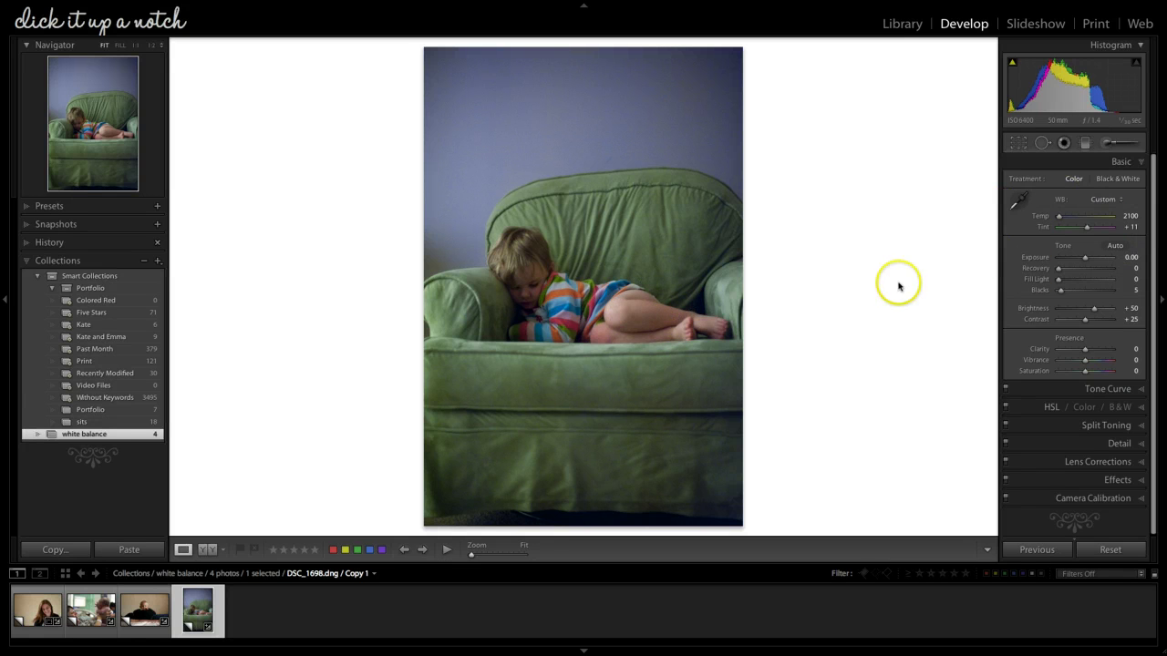
left_click(208, 549)
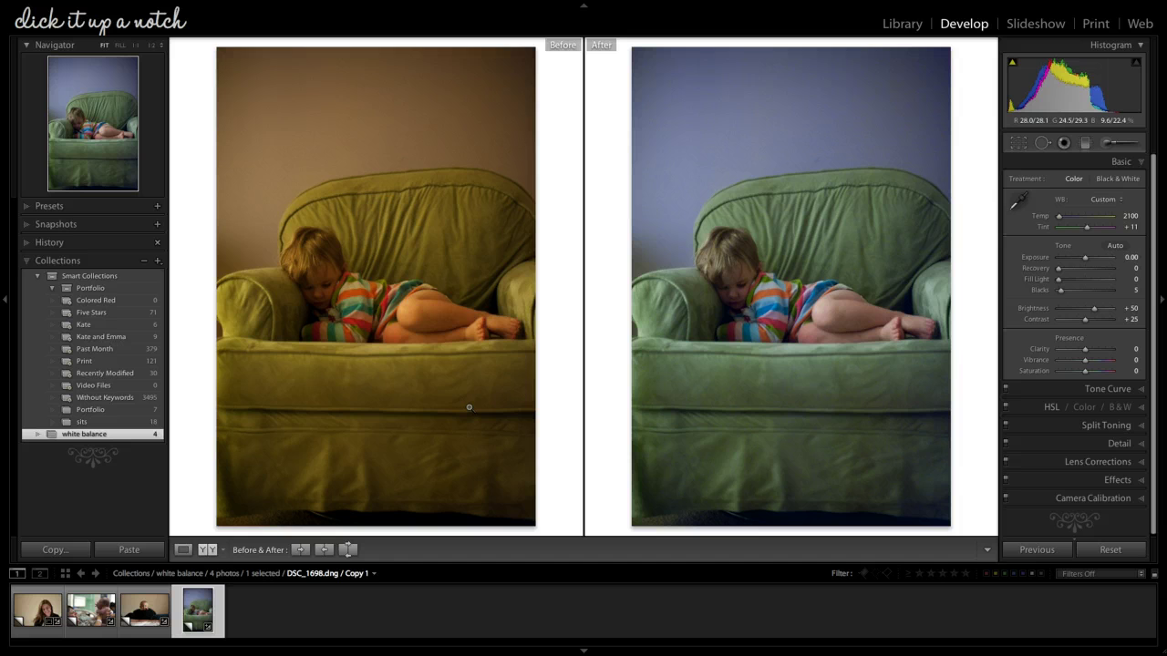
Exit Before/After and revert the sleeping-child photo to its original As Shot white balance.
left_click(182, 549)
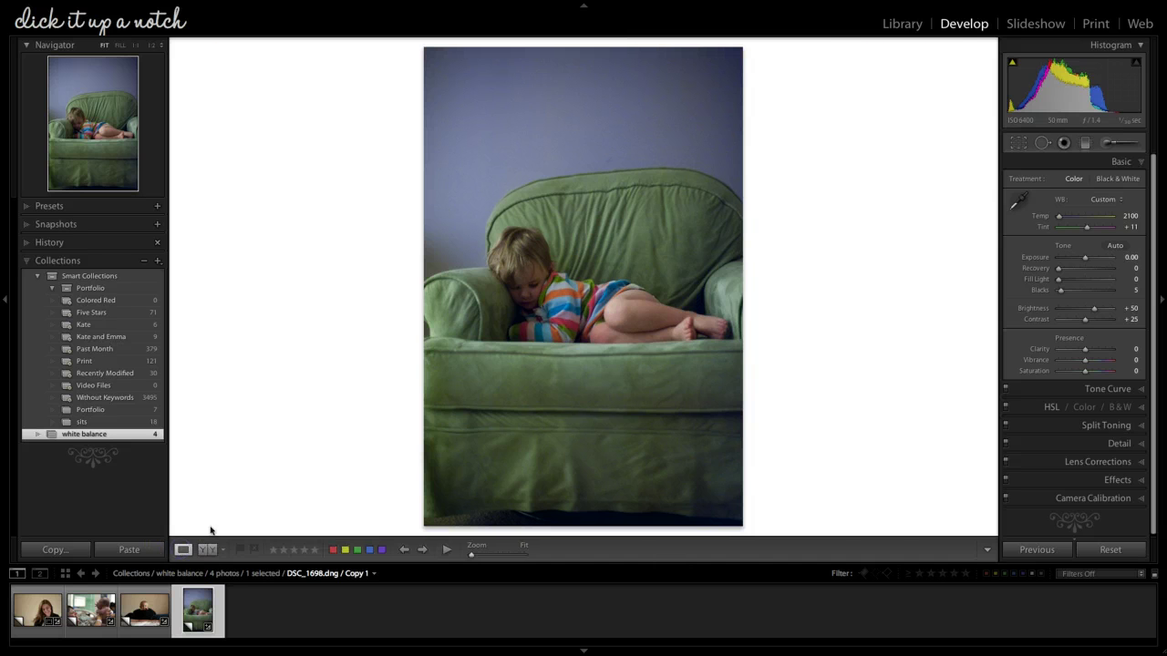
left_click(1042, 204)
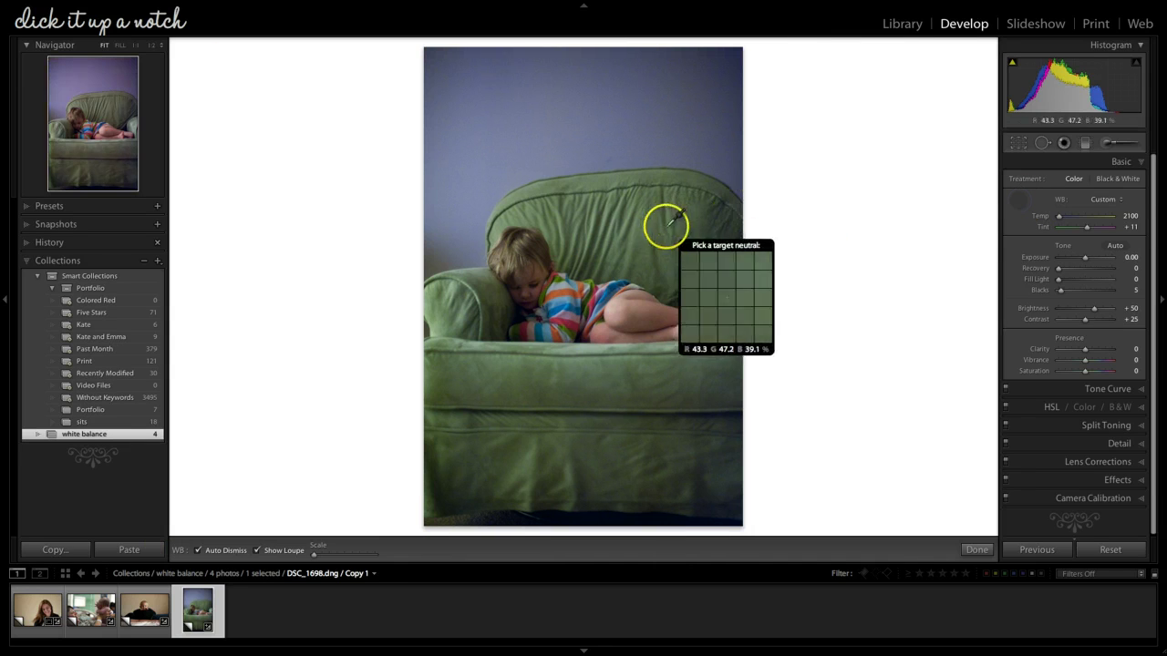
left_click(1014, 202)
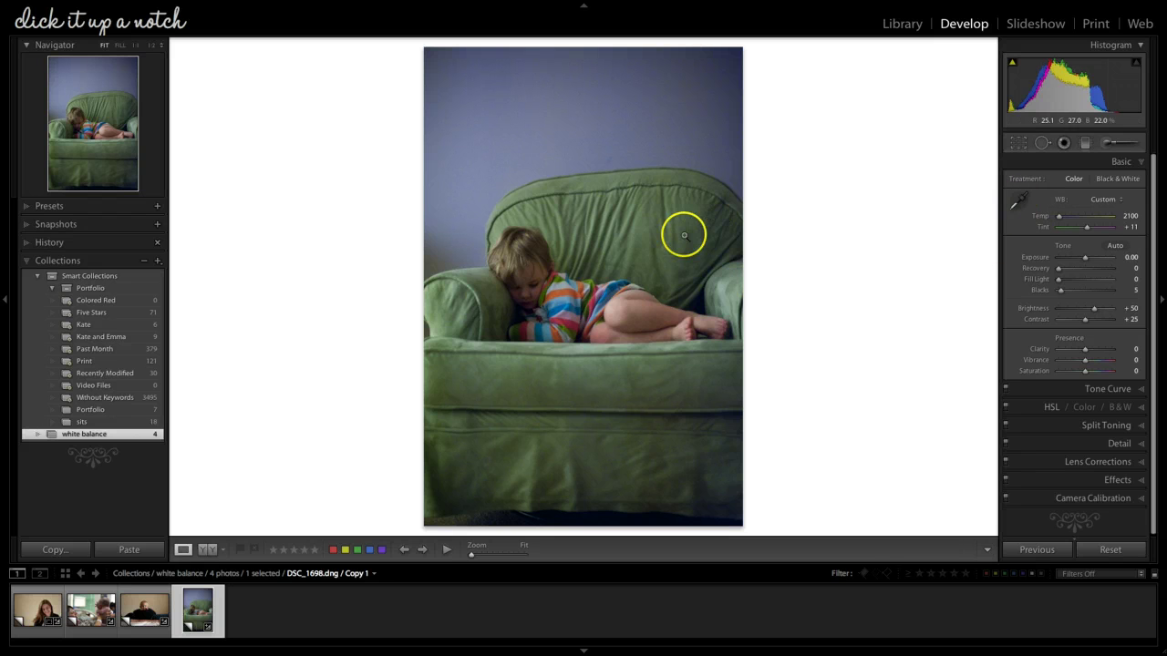
left_click(1123, 201)
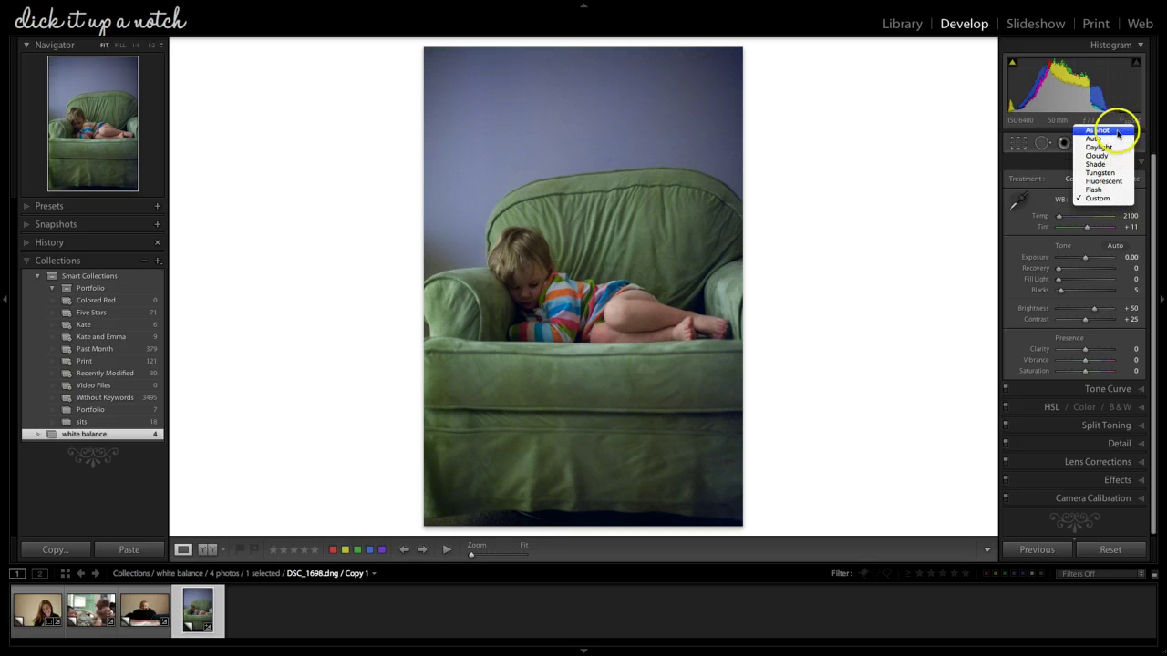
left_click(960, 214)
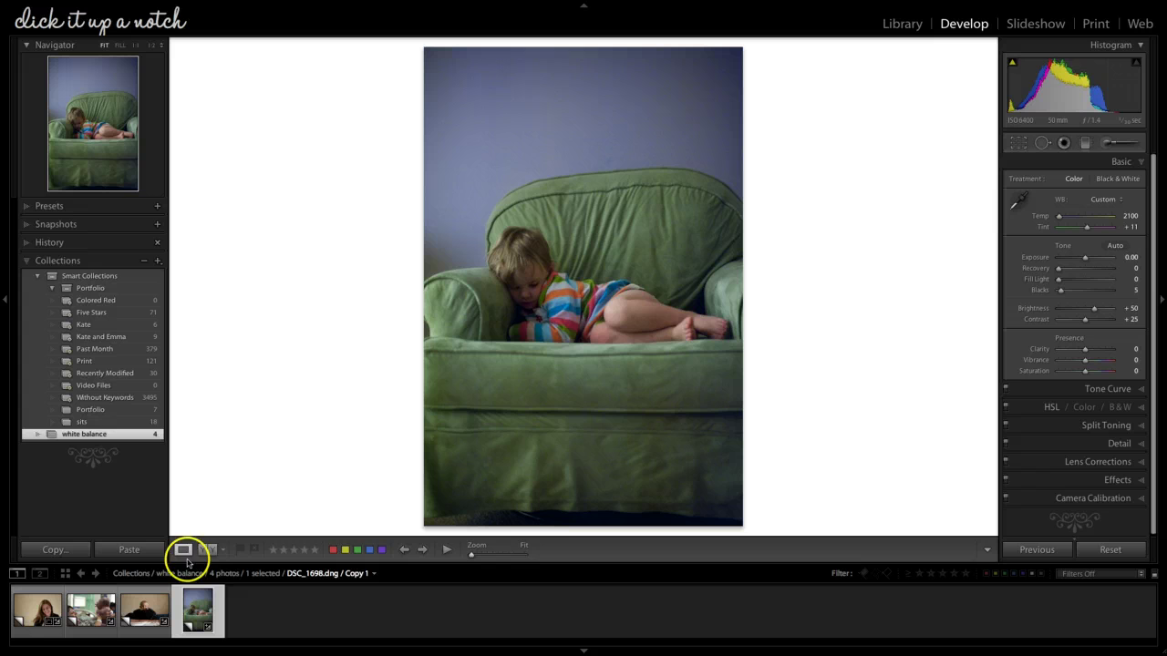
left_click(28, 243)
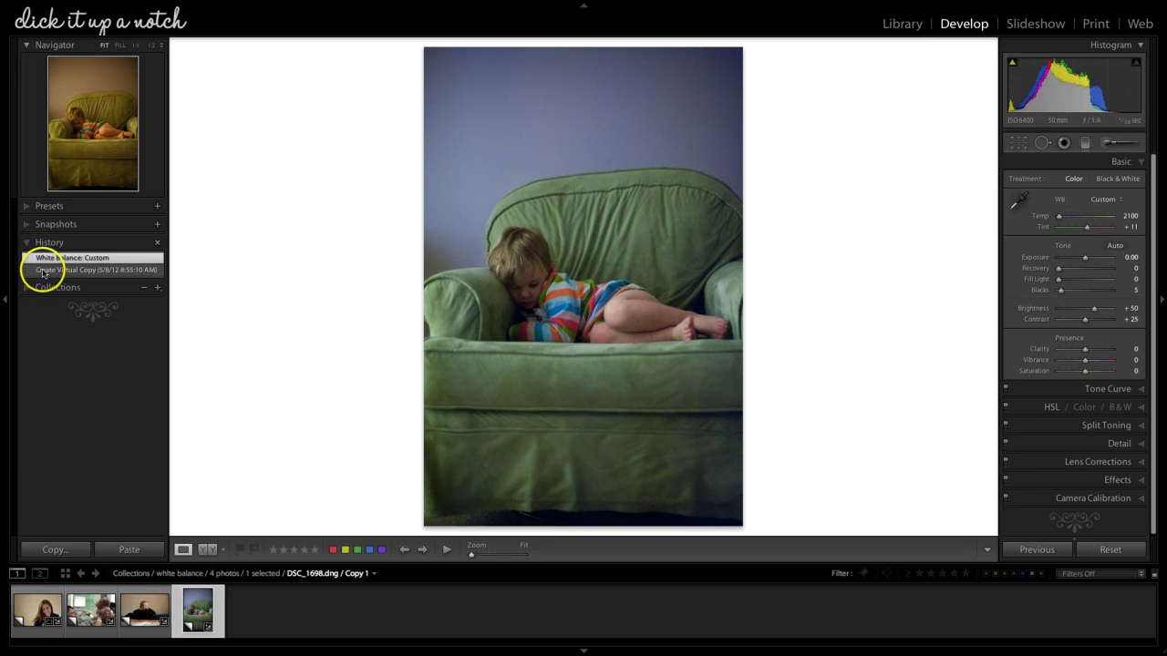
left_click(41, 271)
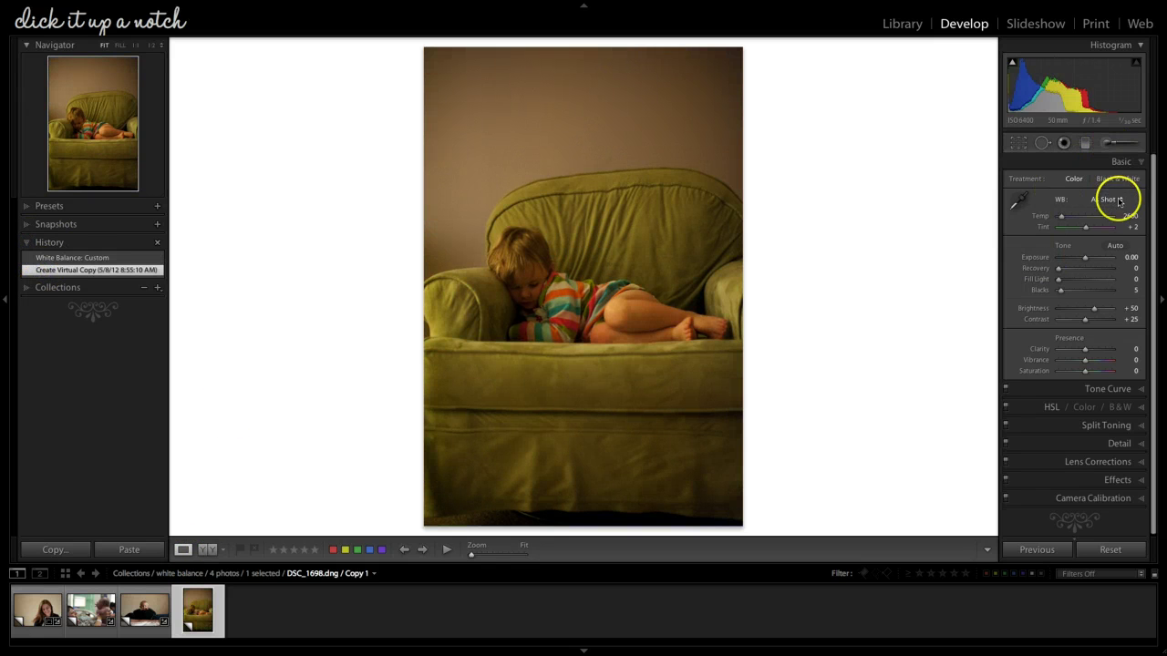
Try the Auto and Tungsten presets, undoing back to Auto (Temp 2850, Tint +13).
left_click(1119, 201)
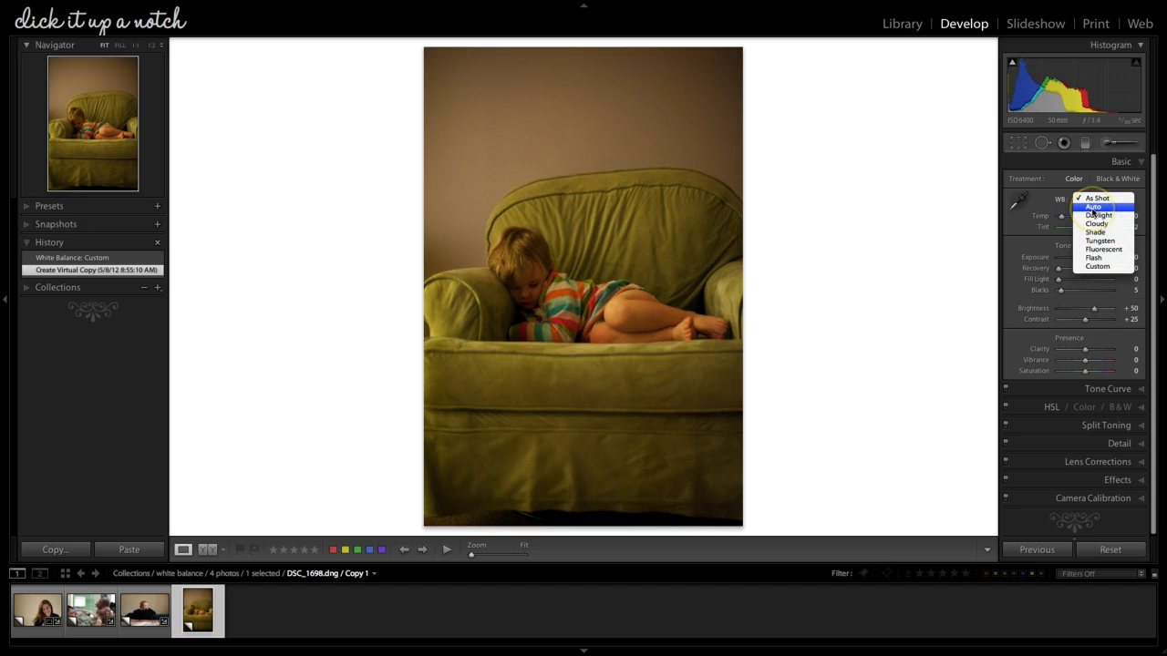
left_click(1099, 208)
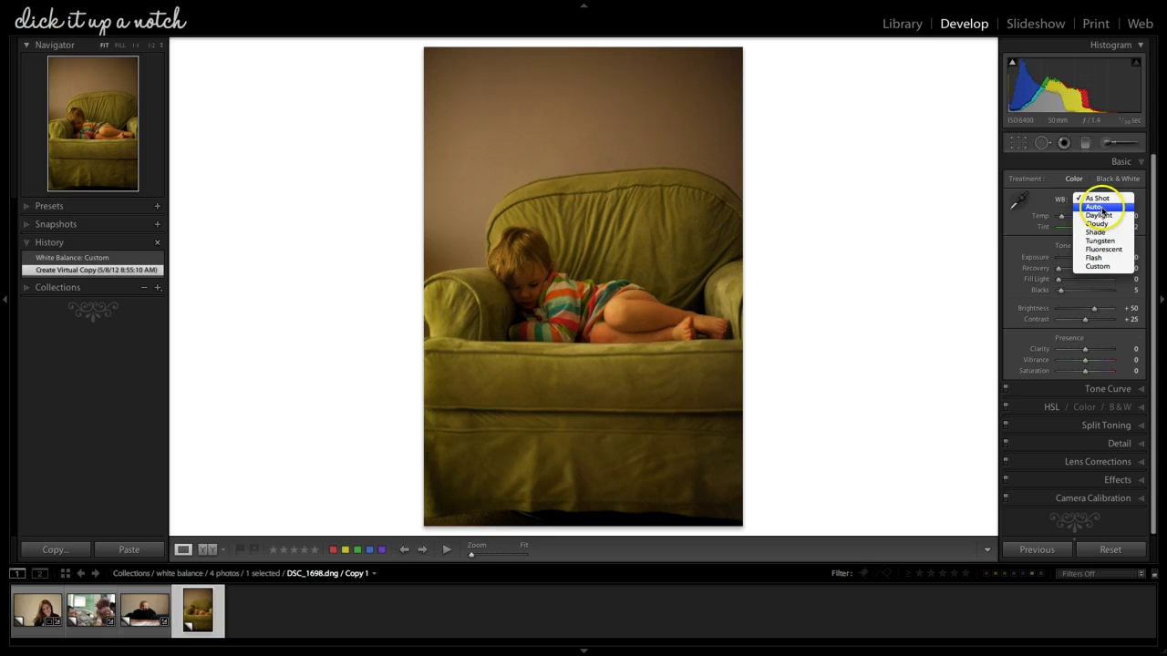
left_click(1101, 208)
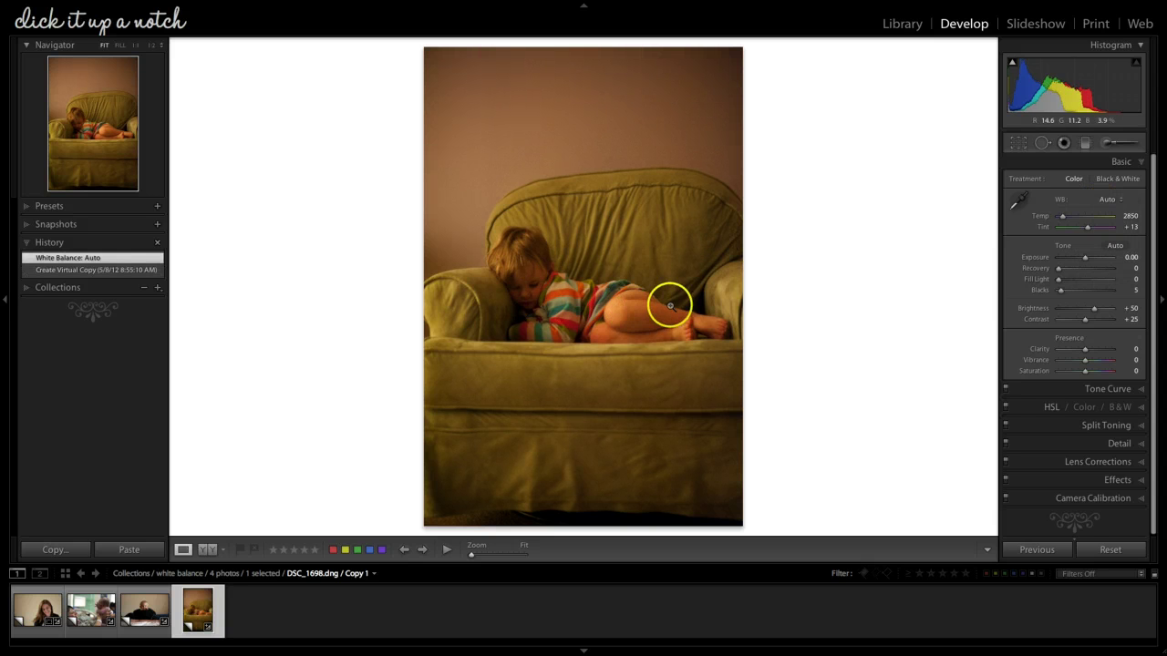
left_click(1107, 199)
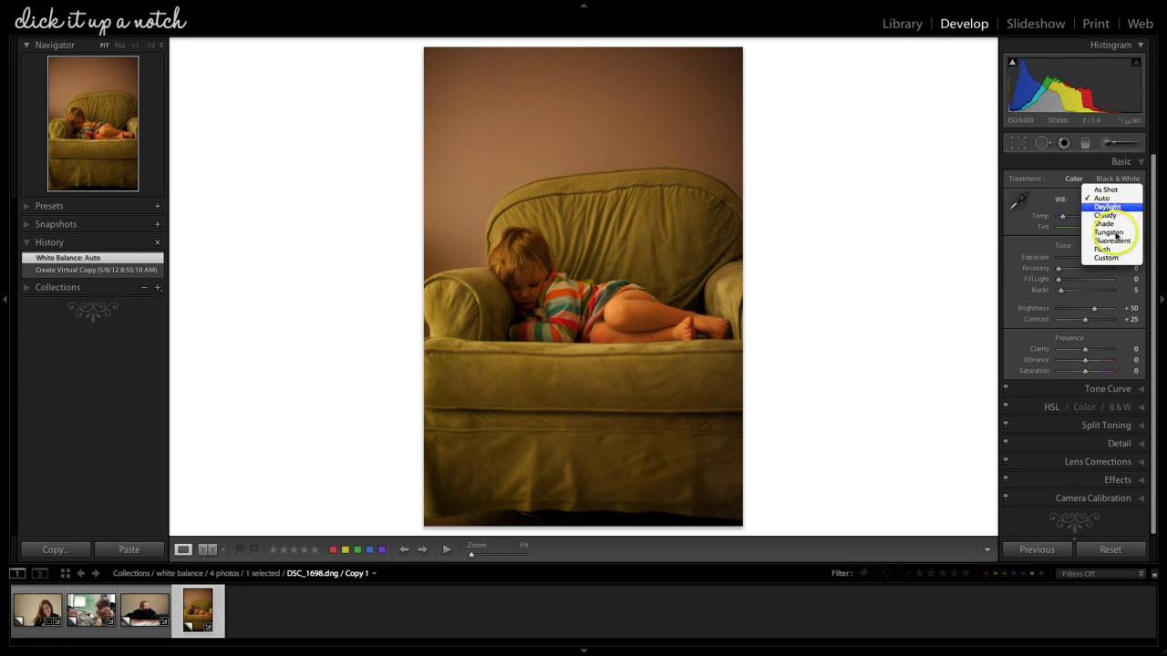
left_click(1111, 232)
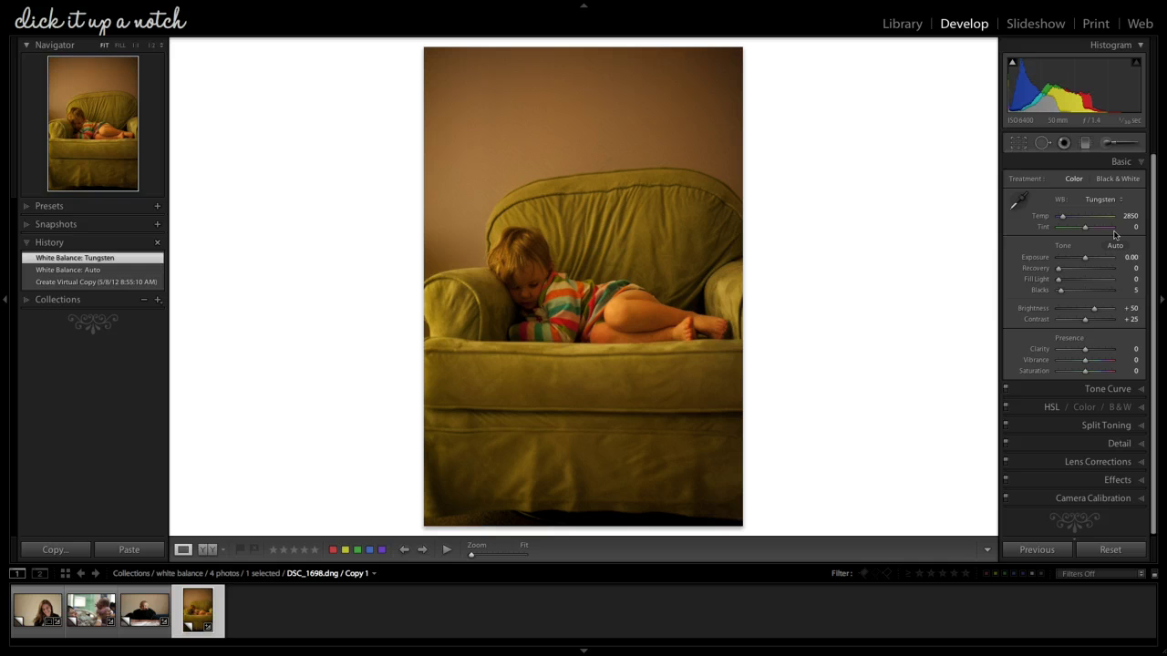
left_click(123, 1)
Undo the Auto preset, preview Fluorescent white balance, then revert to As Shot.
left_click(155, 5)
left_click(123, 1)
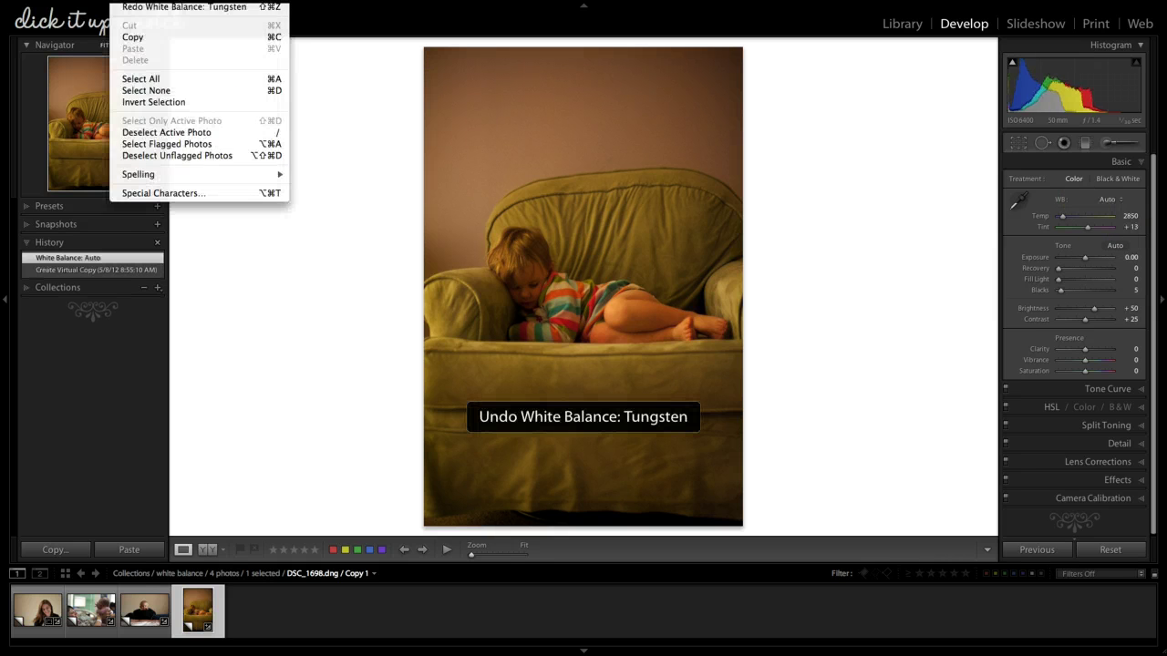
key("super+z")
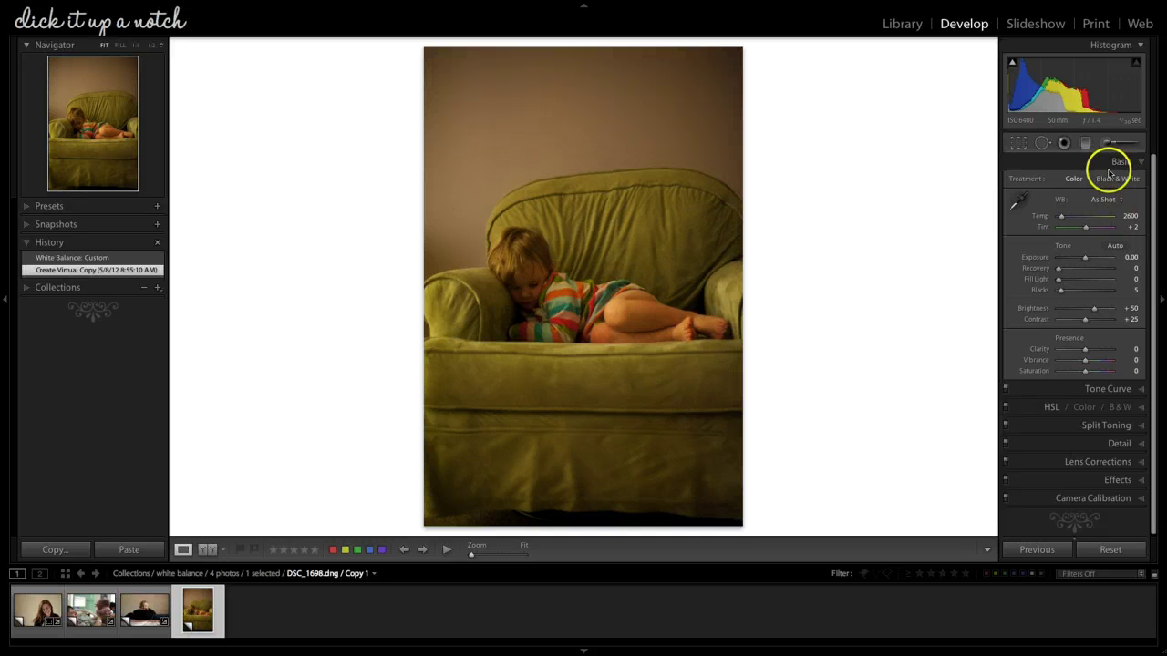
left_click(1109, 198)
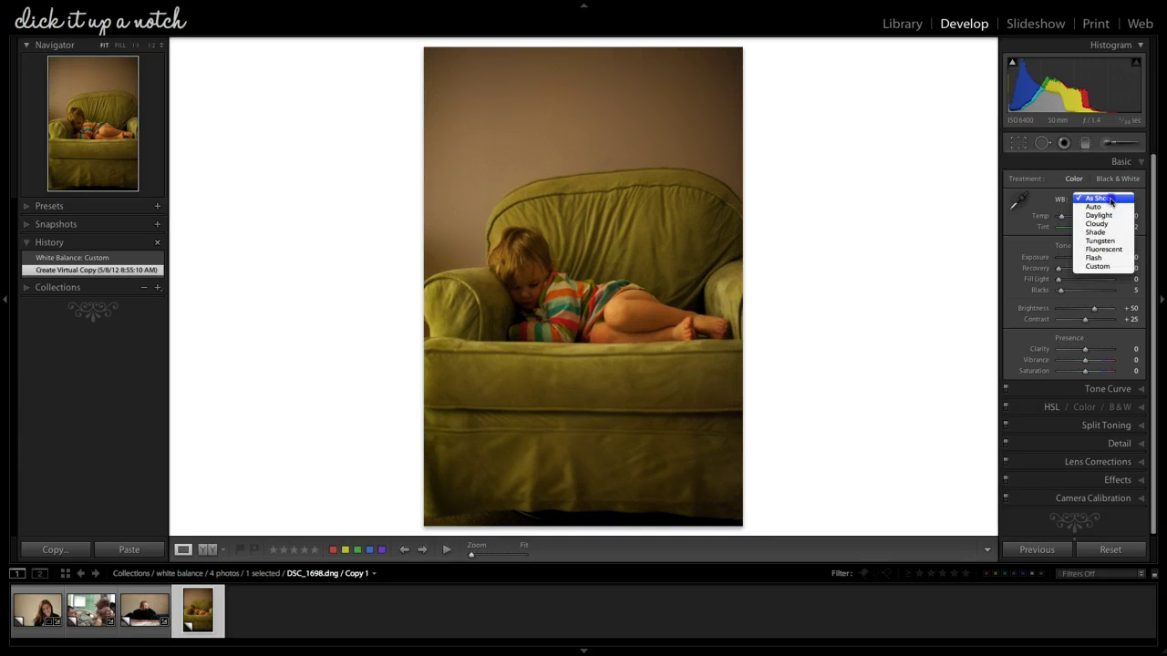
left_click(1112, 249)
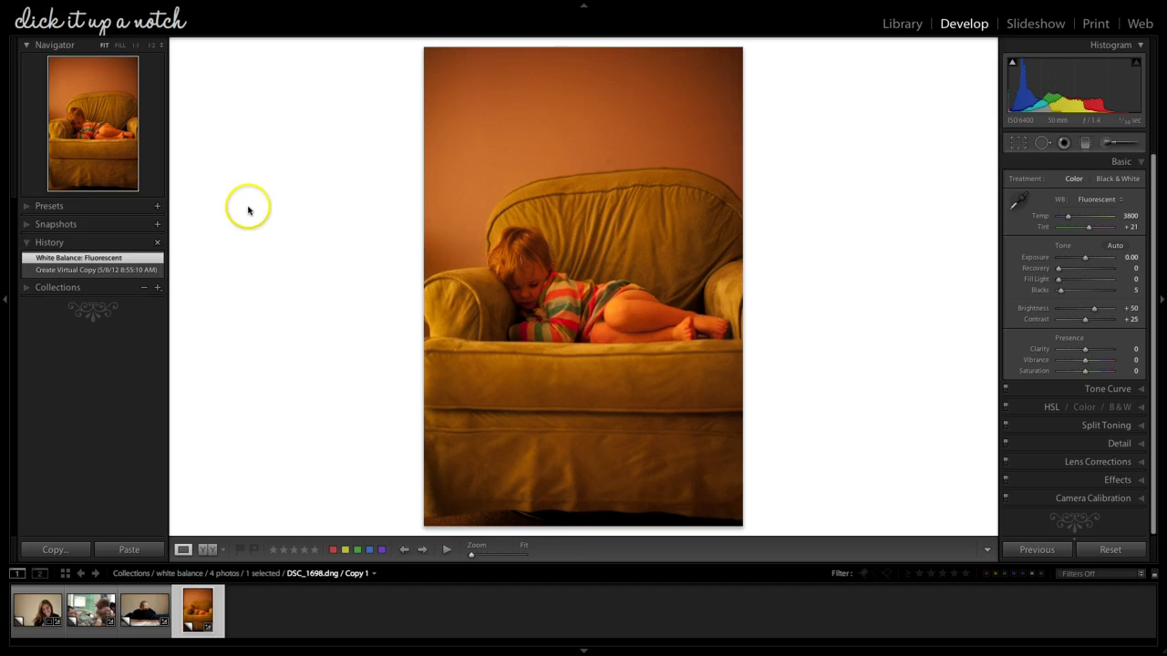
left_click(133, 271)
Preview the Daylight preset, then restore As Shot white balance, Temp 2600, Tint +2.
left_click(1103, 198)
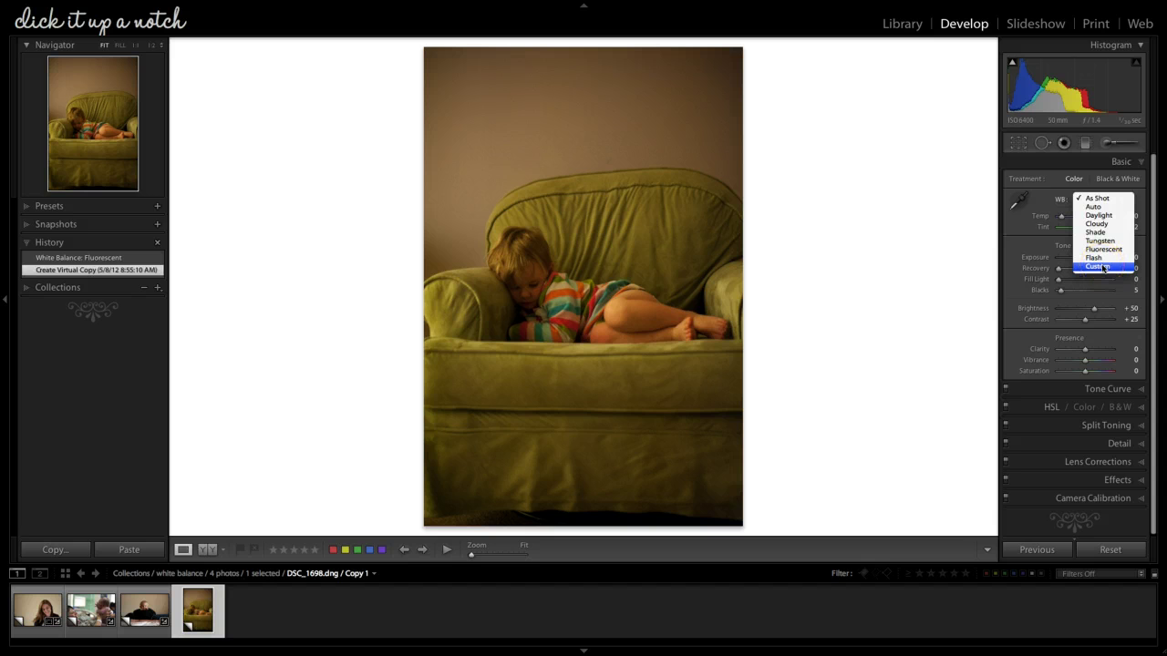
left_click(1109, 209)
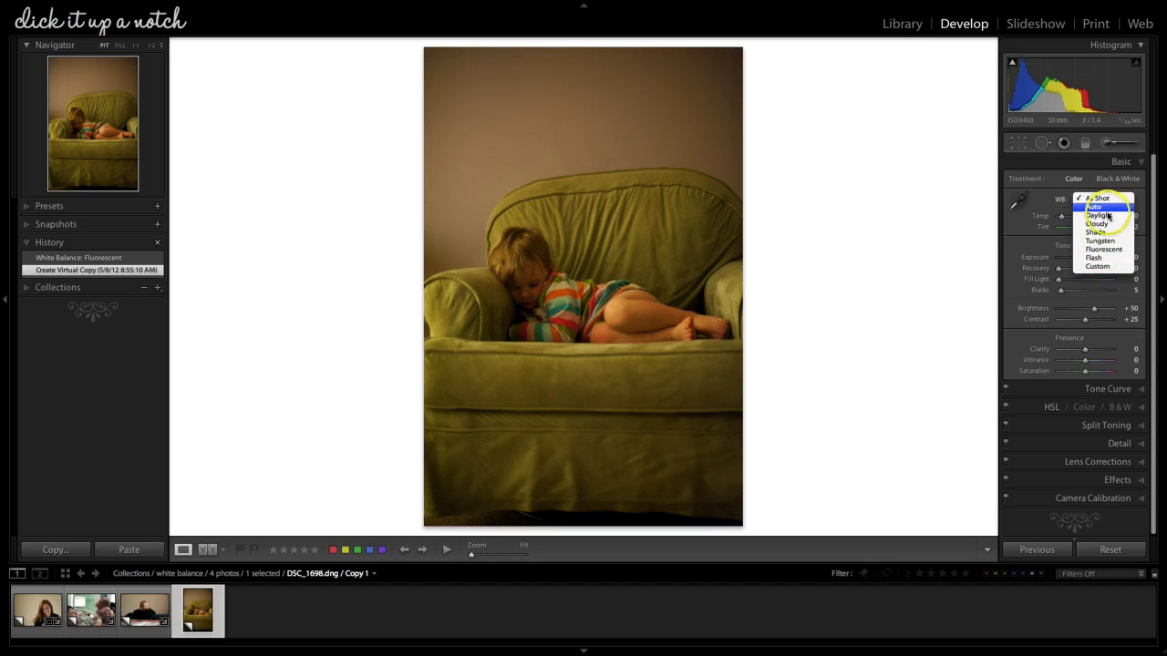
left_click(1108, 215)
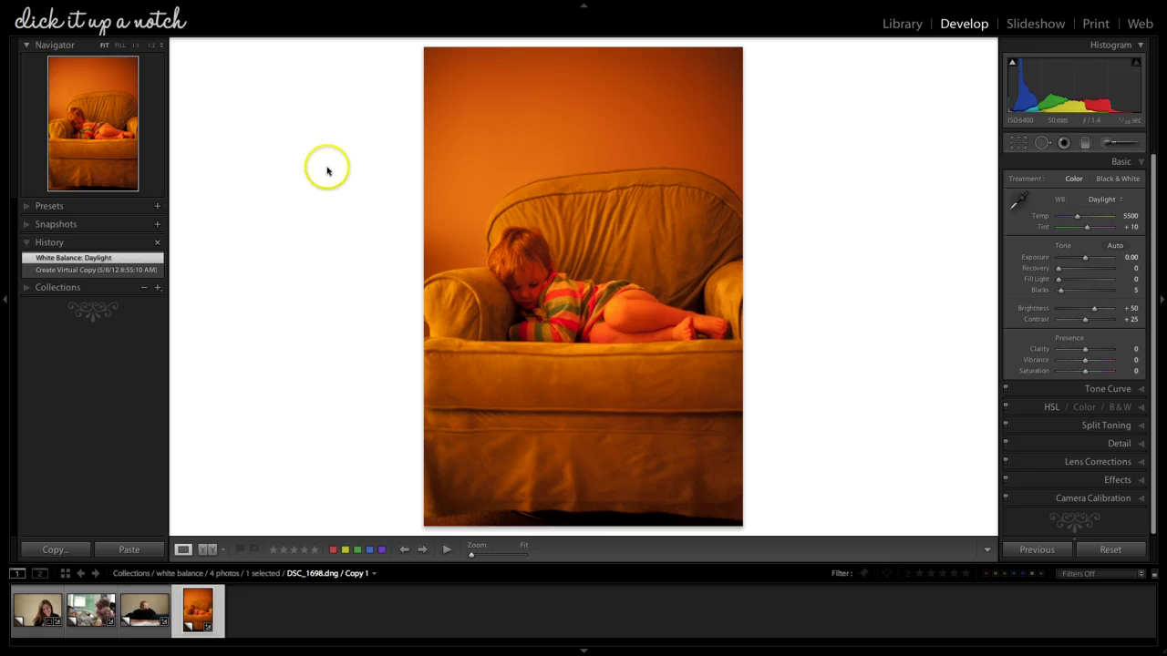
left_click(108, 270)
left_click(1015, 202)
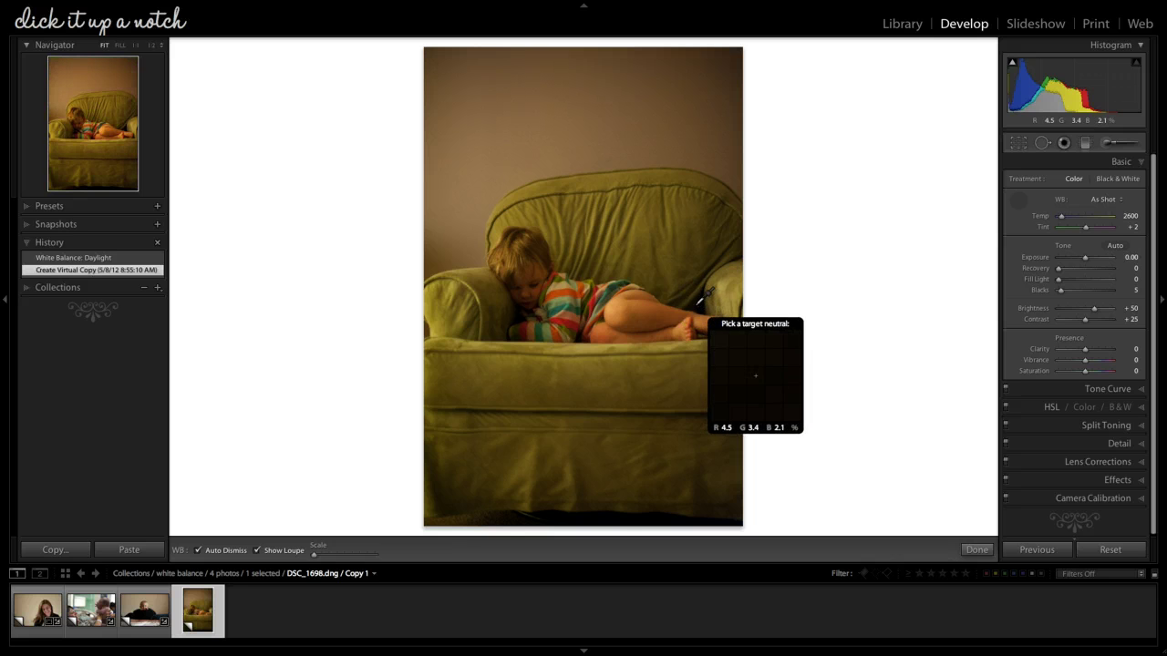
left_click(1034, 216)
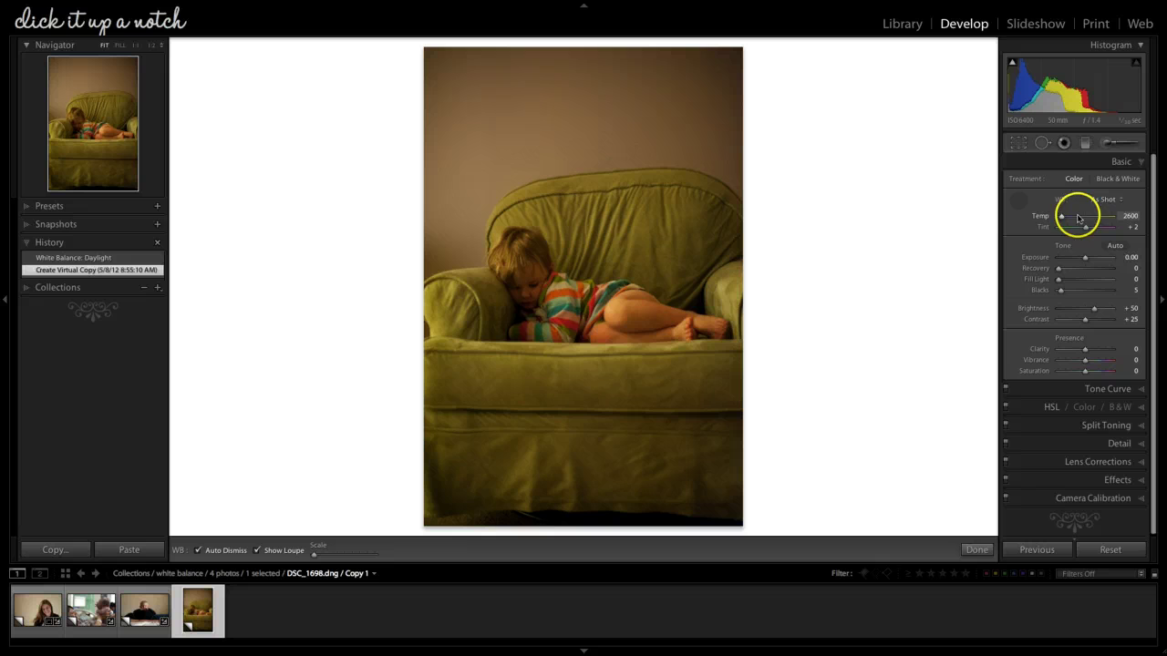